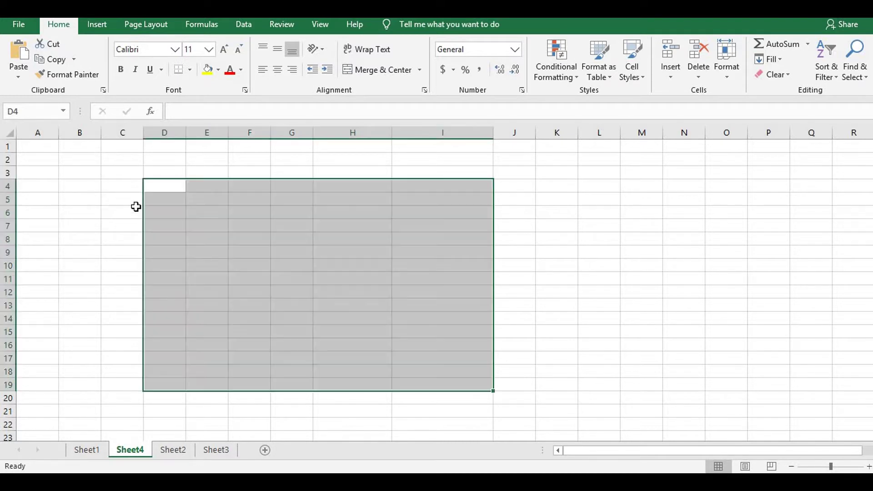
# - Enter 1 in E5 and copy it down to E18
pyautogui.click(204, 199)
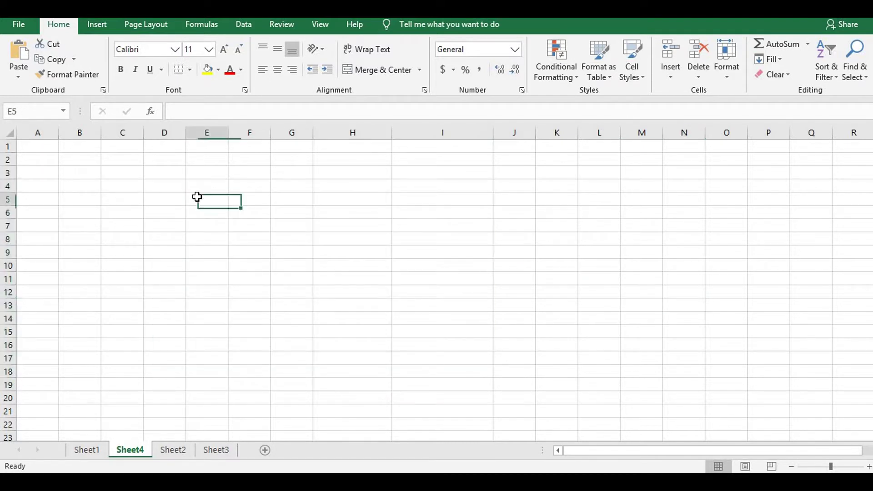
pyautogui.write('1')
pyautogui.press('Return')
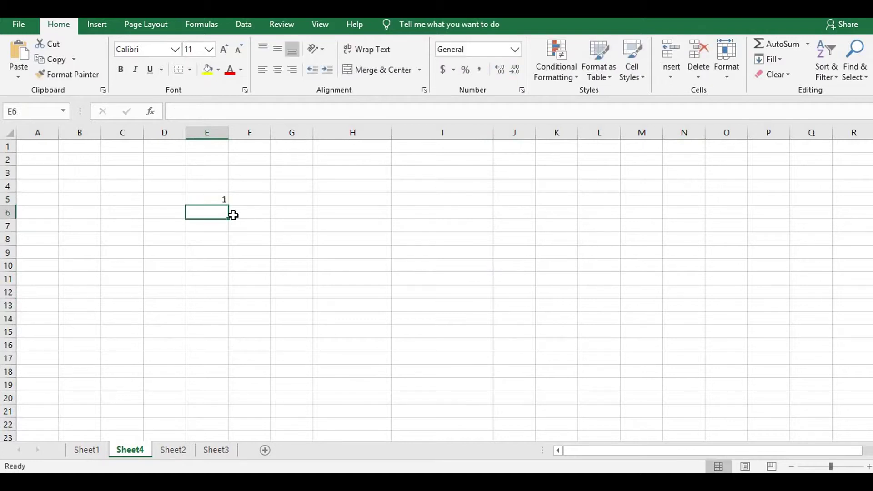
pyautogui.click(216, 199)
pyautogui.moveTo(227, 206); pyautogui.dragTo(246, 364)
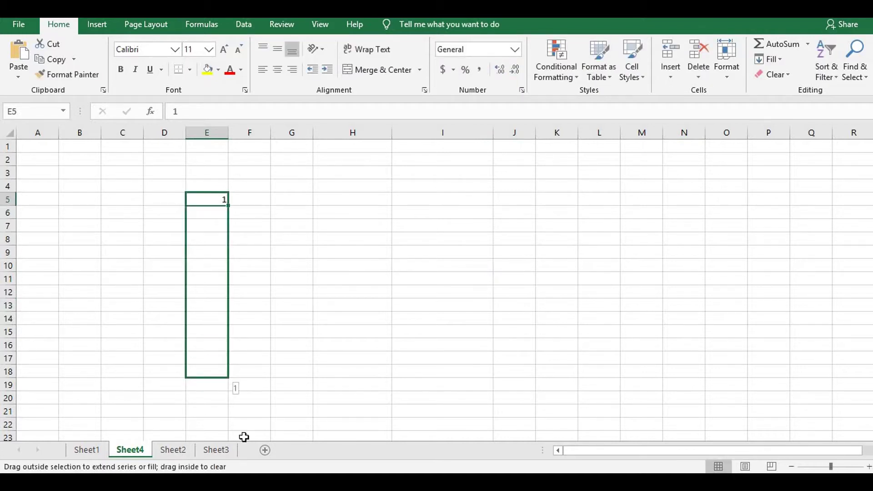
# - Enter 1 and 2 in F5:F6 and extend the counting series 1–13 down to F17
pyautogui.click(249, 199)
pyautogui.write('1')
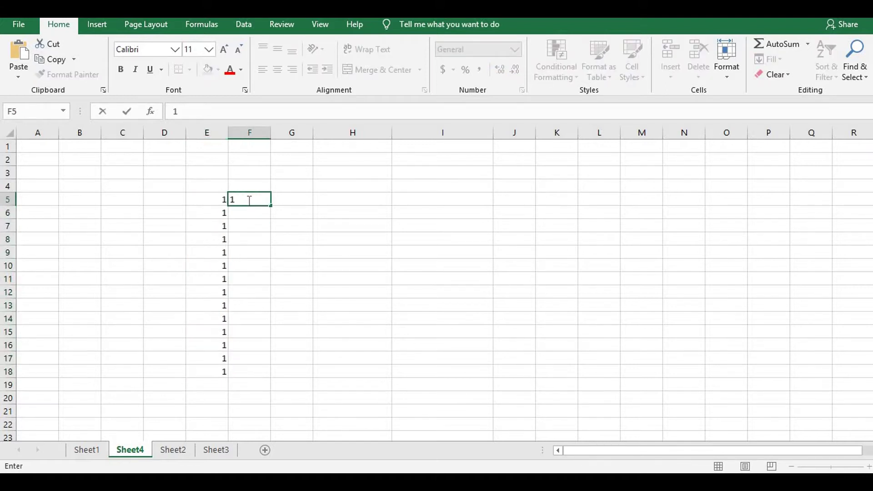
pyautogui.press('Return')
pyautogui.write('2')
pyautogui.click(298, 248)
pyautogui.moveTo(258, 200); pyautogui.dragTo(267, 372)
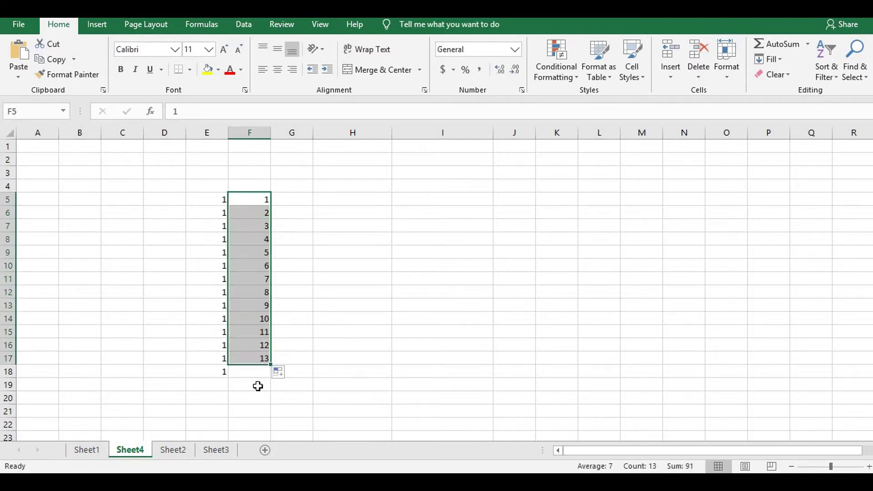
# - Enter sun in G5 and fill the repeating day names down to G17
pyautogui.click(293, 194)
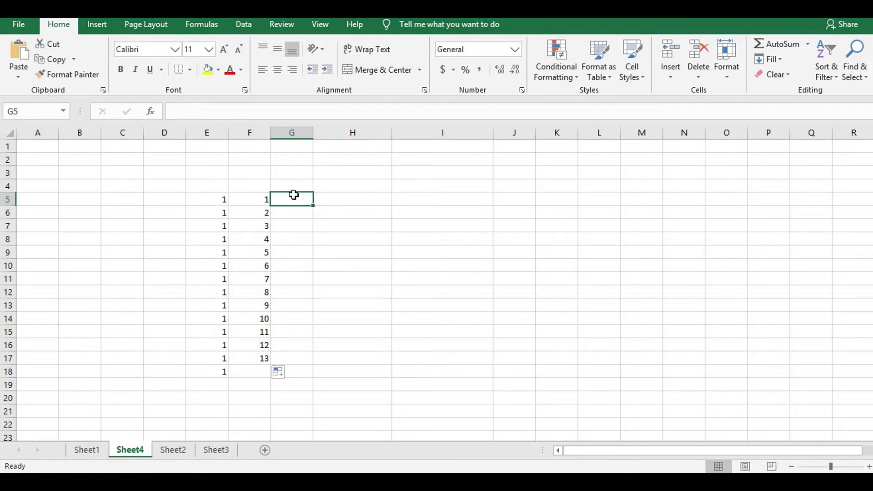
pyautogui.write('sun')
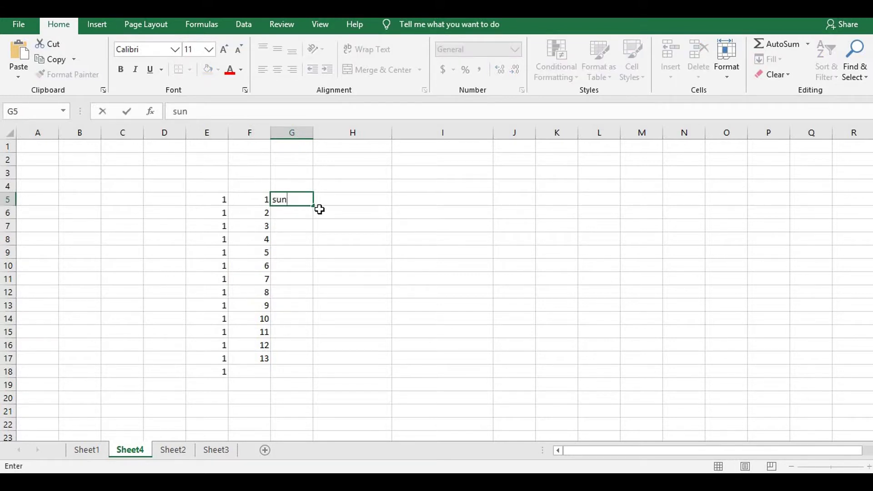
pyautogui.moveTo(313, 207); pyautogui.dragTo(300, 364)
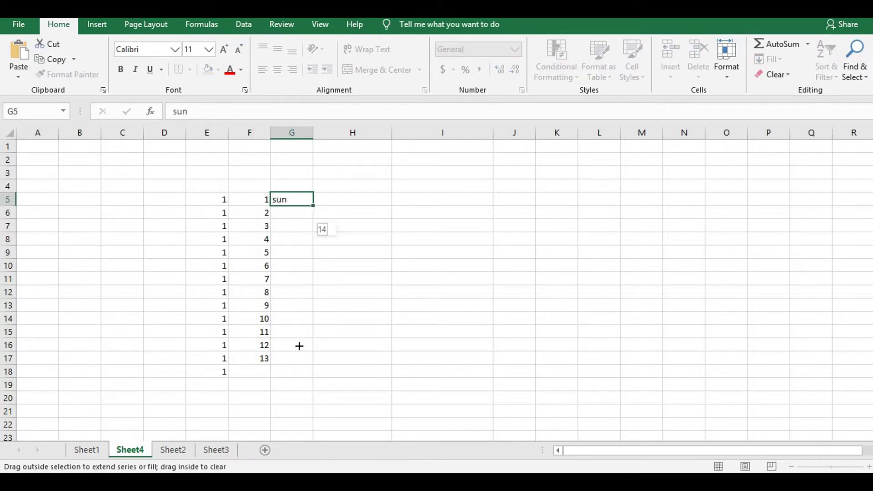
# - Enter india in H5 and copy it down to H19
pyautogui.click(342, 207)
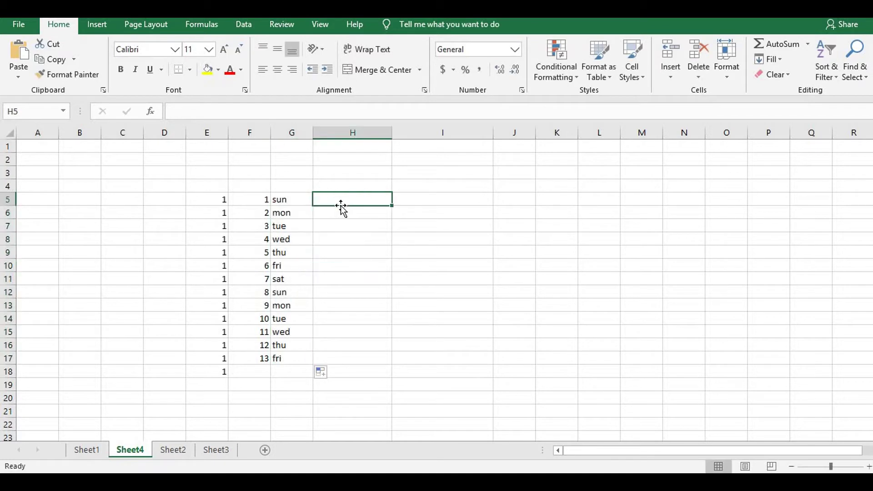
pyautogui.write('india')
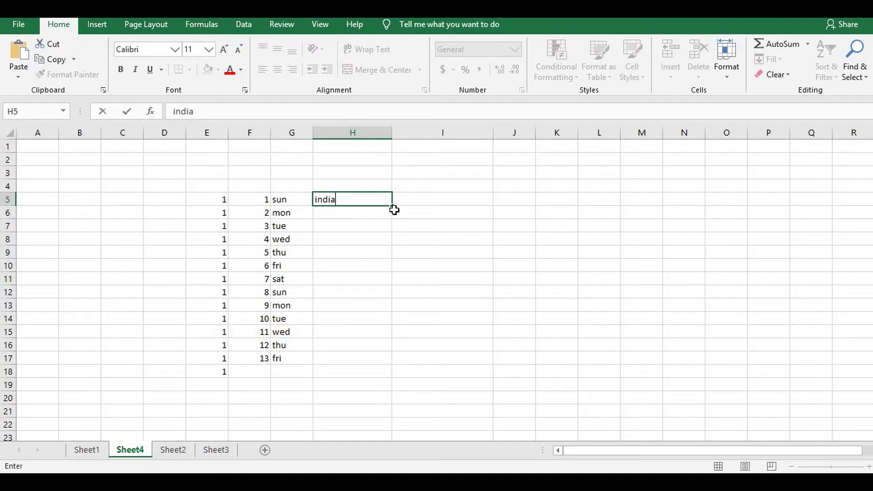
pyautogui.moveTo(393, 207); pyautogui.dragTo(364, 398)
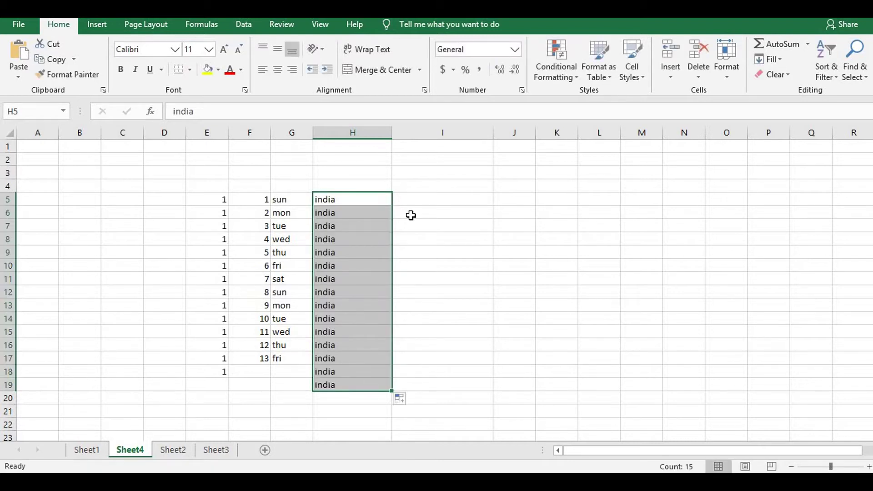
pyautogui.press('Right')
# - Enter a sample first name in I5 and copy it down to I15
pyautogui.write('co')
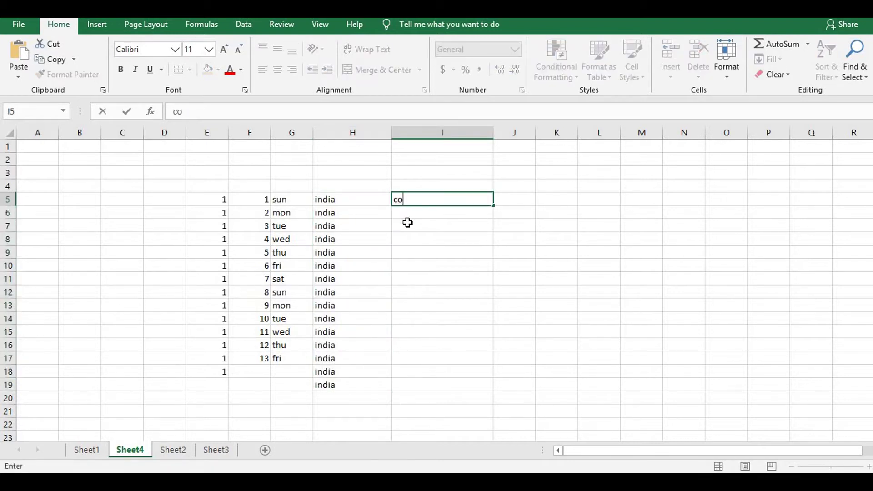
pyautogui.press('BackSpace')
pyautogui.press('BackSpace')
pyautogui.write('s')
pyautogui.press('BackSpace')
pyautogui.write('swetha')
pyautogui.hotkey('ctrl', 'Return')
pyautogui.moveTo(493, 206); pyautogui.dragTo(469, 334)
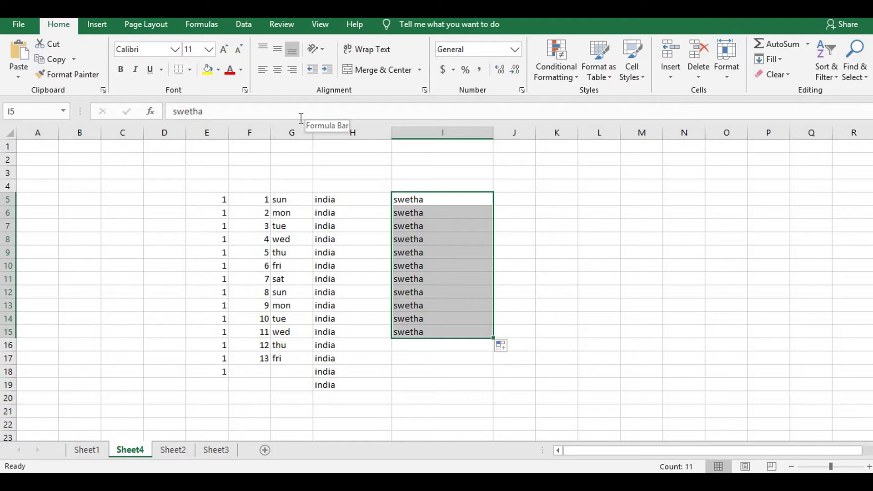
# - Open Excel Options on the Advanced category, scrolled down to the General section with Edit Custom Lists
pyautogui.click(15, 25)
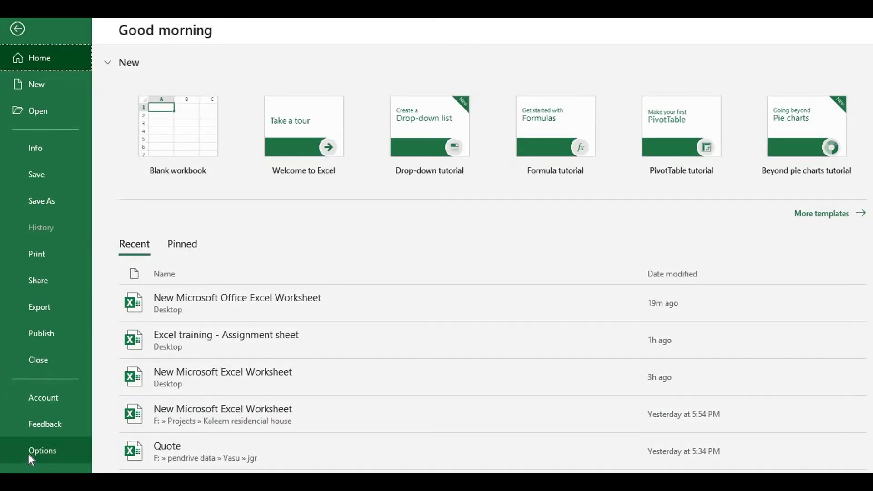
pyautogui.click(29, 454)
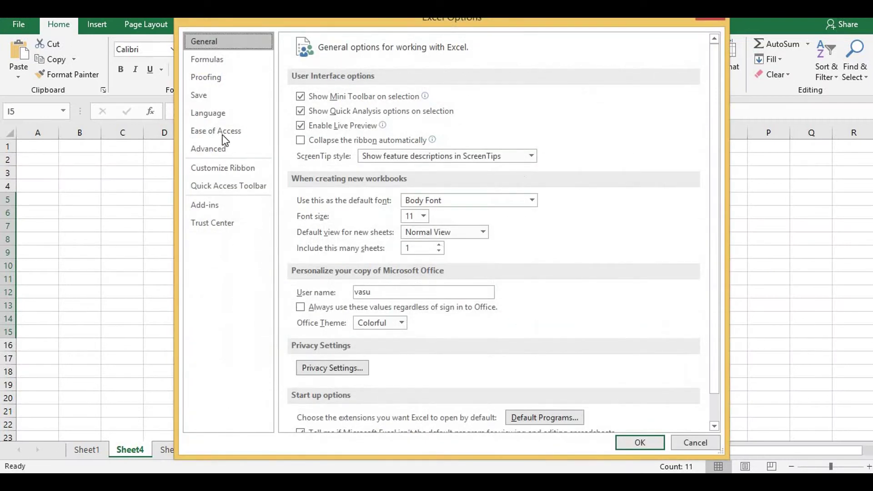
pyautogui.click(217, 150)
pyautogui.scroll(-3, 423, 248)
pyautogui.scroll(-1, 423, 249)
pyautogui.scroll(-2, 424, 249)
pyautogui.scroll(-3, 424, 249)
pyautogui.scroll(-3, 423, 249)
pyautogui.scroll(-5, 423, 249)
pyautogui.scroll(-4, 424, 249)
pyautogui.scroll(-4, 424, 249)
pyautogui.scroll(-1, 424, 249)
pyautogui.scroll(-4, 423, 249)
pyautogui.scroll(-1, 423, 248)
pyautogui.scroll(-1, 423, 247)
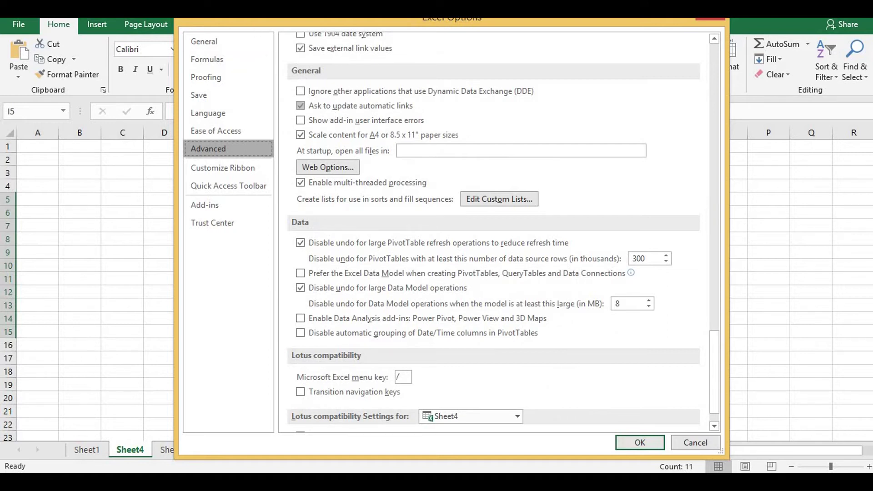
# - In Custom Lists, type India, Pakistan, Bangladesh, Indonesia, China, Srilanka, America as new list entries
pyautogui.click(488, 199)
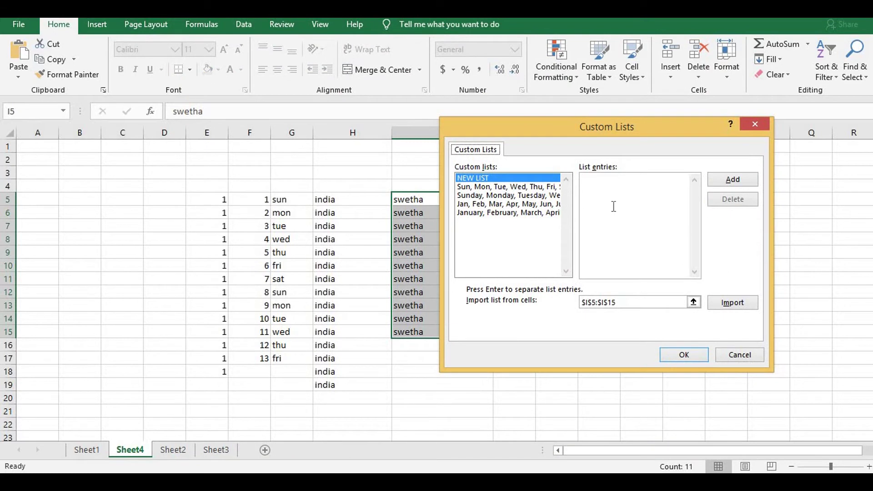
pyautogui.click(607, 198)
pyautogui.write('India,Pakistan,Banglad')
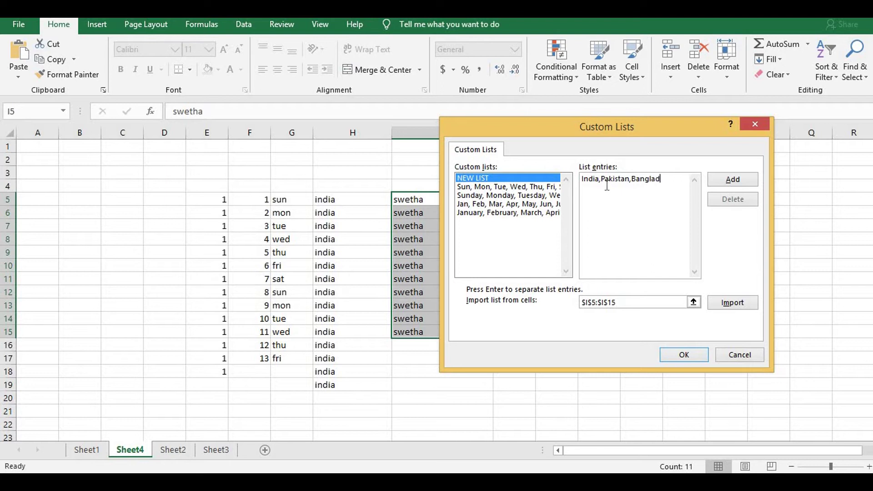
pyautogui.write('es')
pyautogui.write('n')
pyautogui.write('a')
pyautogui.write('na,Srilanka,America')
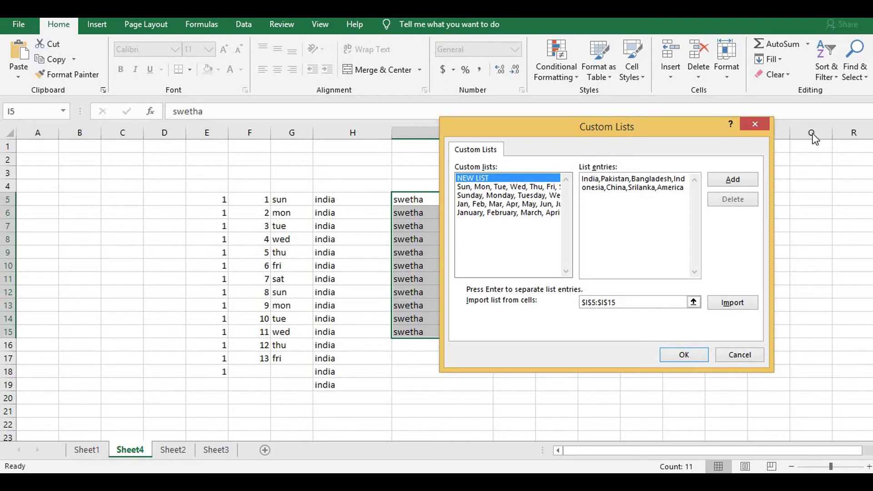
# - Try setting the Import range to cells in column I, moving the dialog aside
pyautogui.click(740, 179)
pyautogui.click(582, 303)
pyautogui.moveTo(619, 302); pyautogui.dragTo(579, 303)
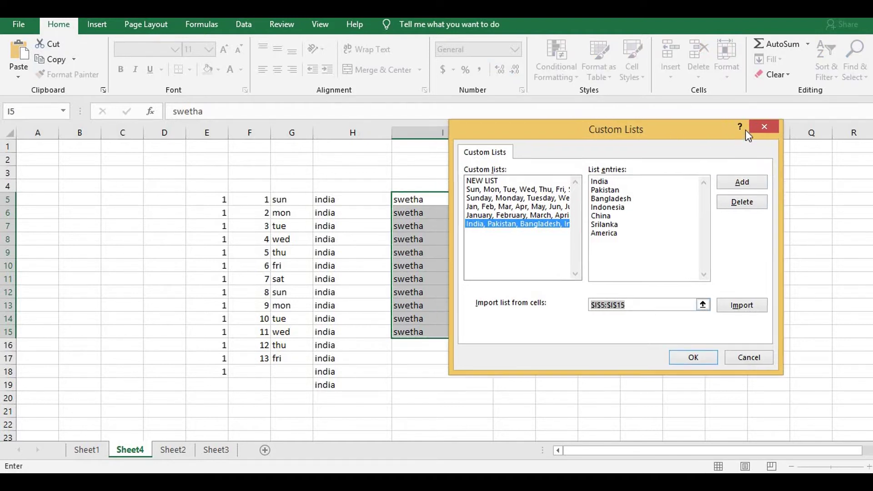
pyautogui.moveTo(671, 124); pyautogui.dragTo(747, 129)
pyautogui.click(419, 334)
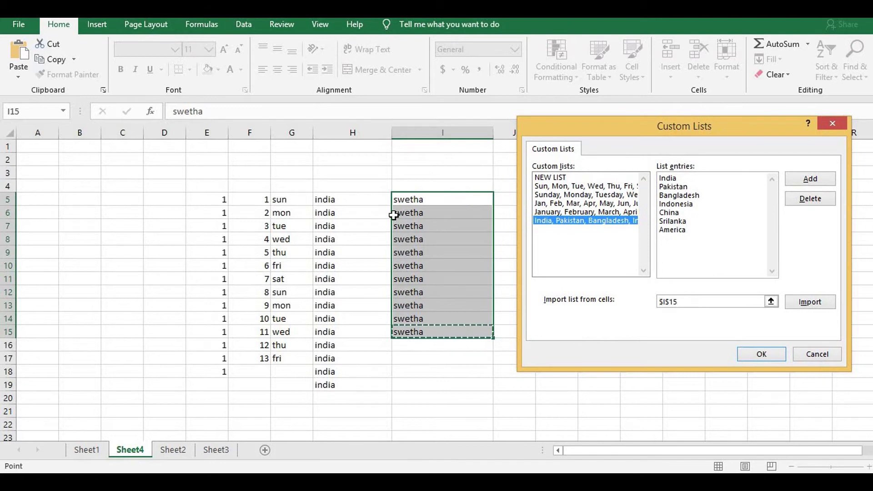
pyautogui.moveTo(399, 199); pyautogui.dragTo(420, 333)
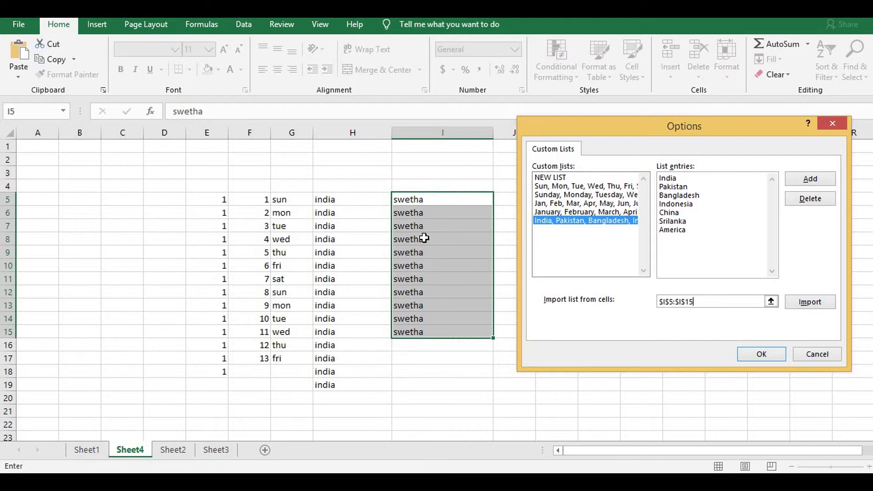
pyautogui.moveTo(416, 212); pyautogui.dragTo(423, 333)
pyautogui.moveTo(670, 129); pyautogui.dragTo(639, 127)
# - Clear the Import field, add the country list, and confirm with OK
pyautogui.hotkey('ctrl', 'a')
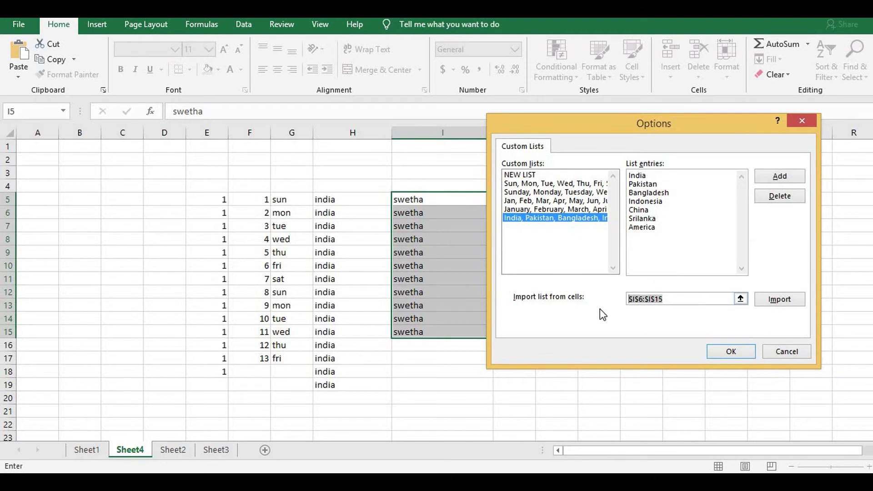
pyautogui.press('BackSpace')
pyautogui.click(779, 178)
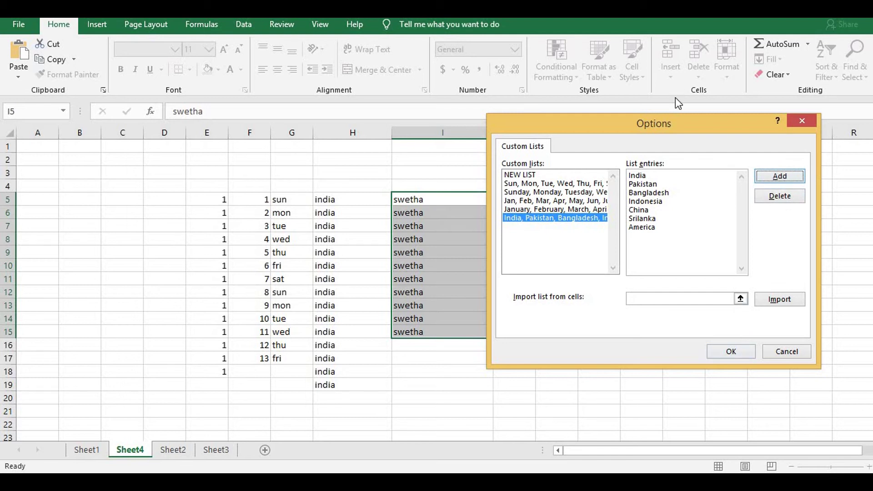
pyautogui.click(741, 352)
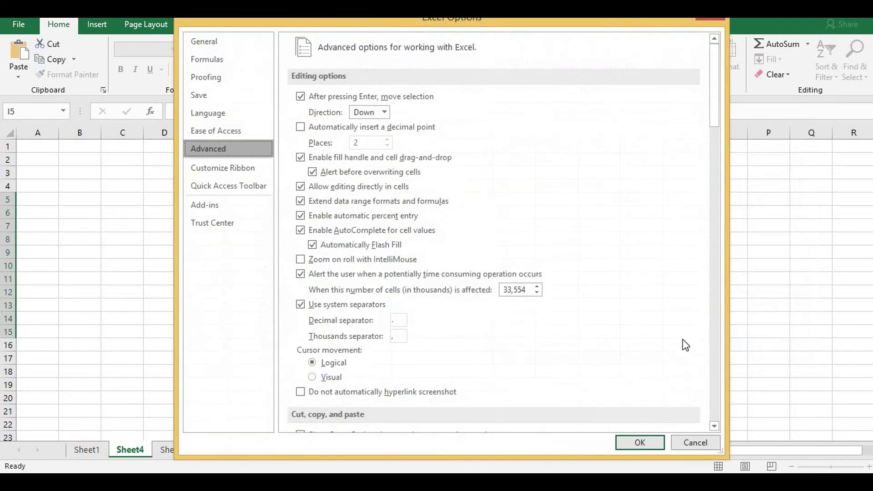
# - Close Excel Options, enter india in J4, and fill the country series down to J18
pyautogui.scroll(-5, 691, 229)
pyautogui.click(644, 436)
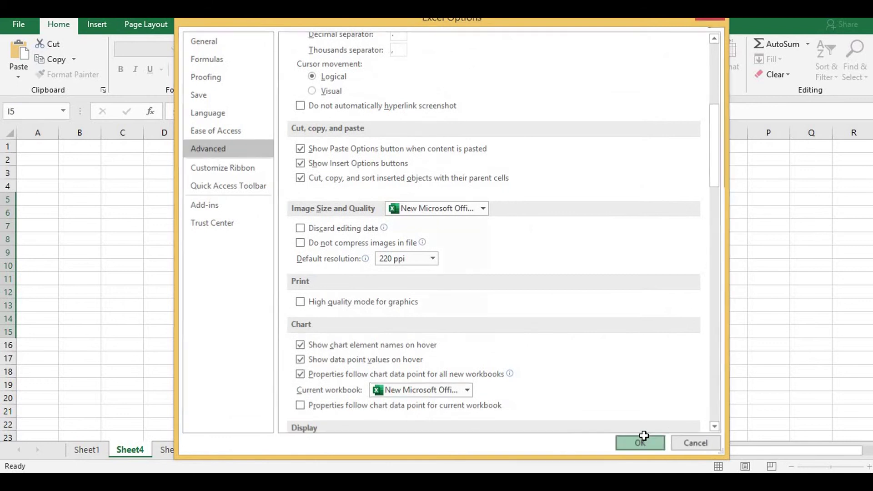
pyautogui.click(531, 184)
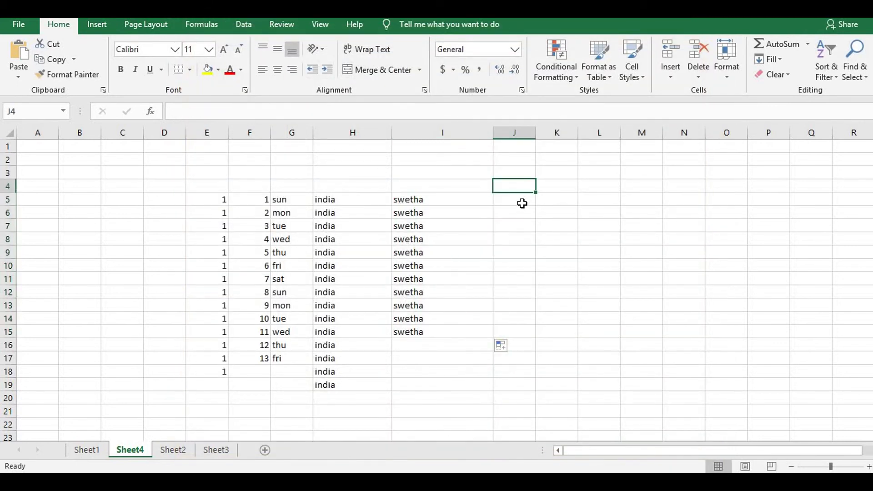
pyautogui.write('india')
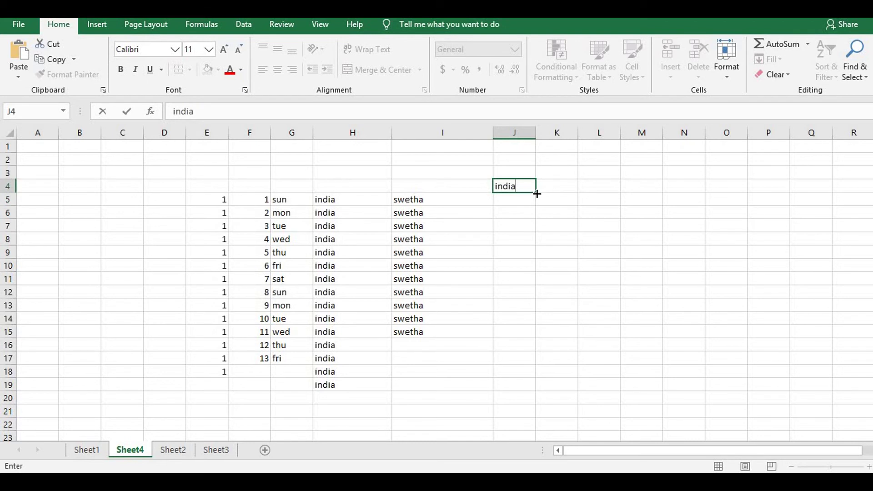
pyautogui.moveTo(536, 192); pyautogui.dragTo(536, 378)
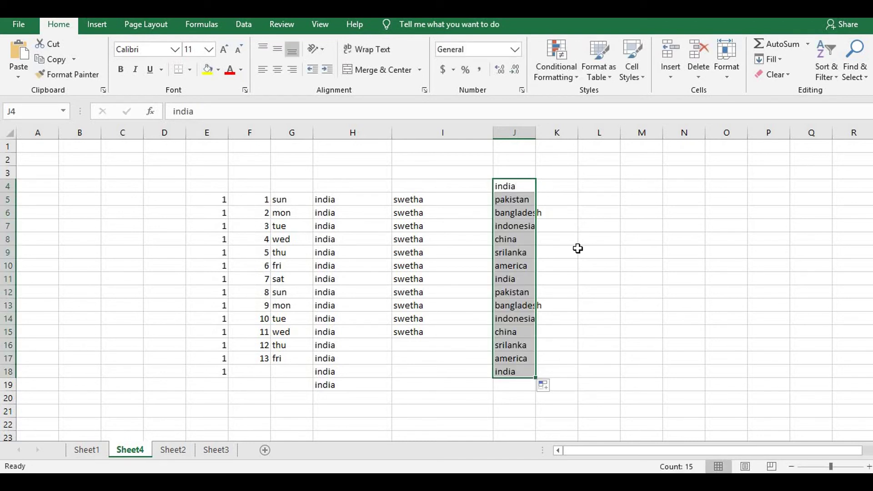
# - Widen column J so every country name fits
pyautogui.click(529, 133)
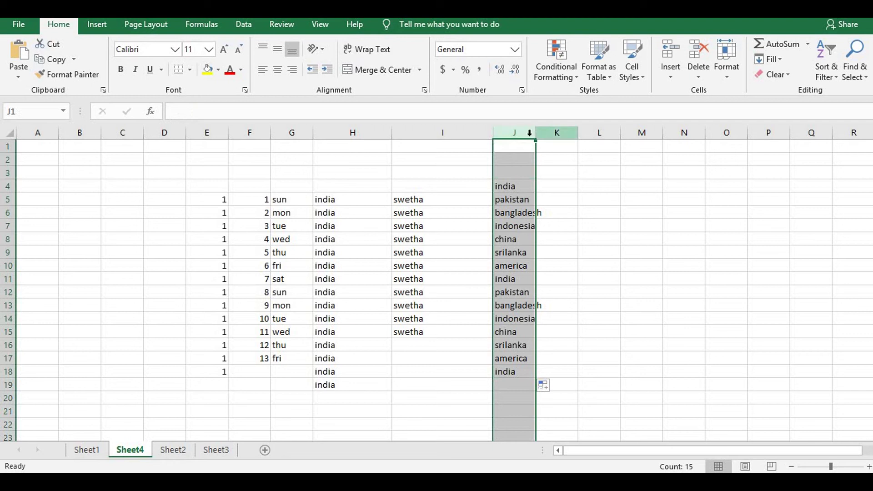
pyautogui.moveTo(536, 132); pyautogui.dragTo(629, 137)
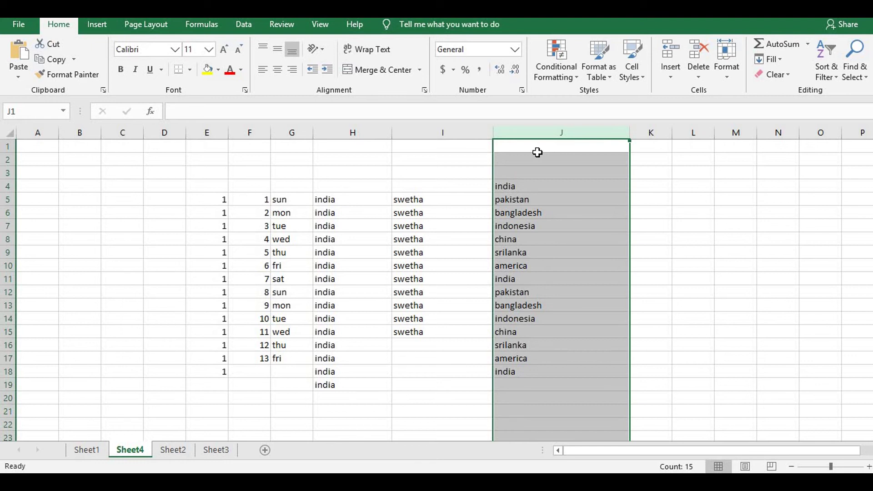
pyautogui.click(674, 238)
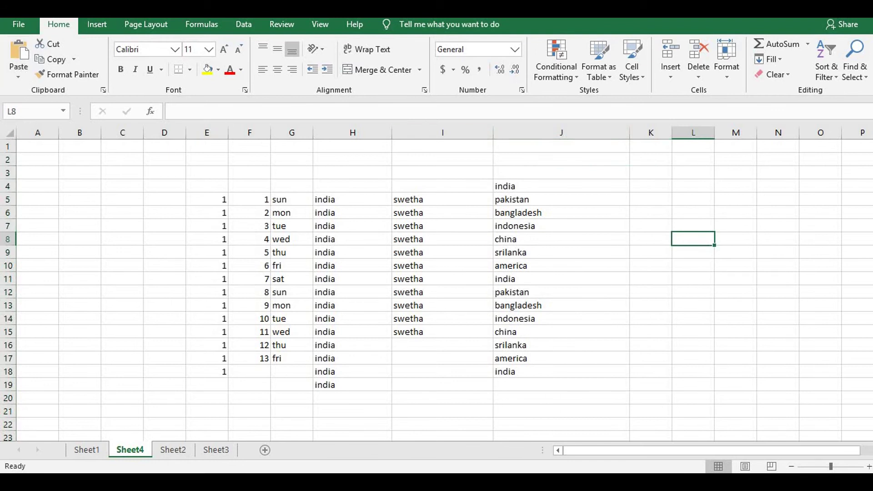
# - Return to Excel Options > Advanced and open the Edit Custom Lists editor
pyautogui.click(15, 26)
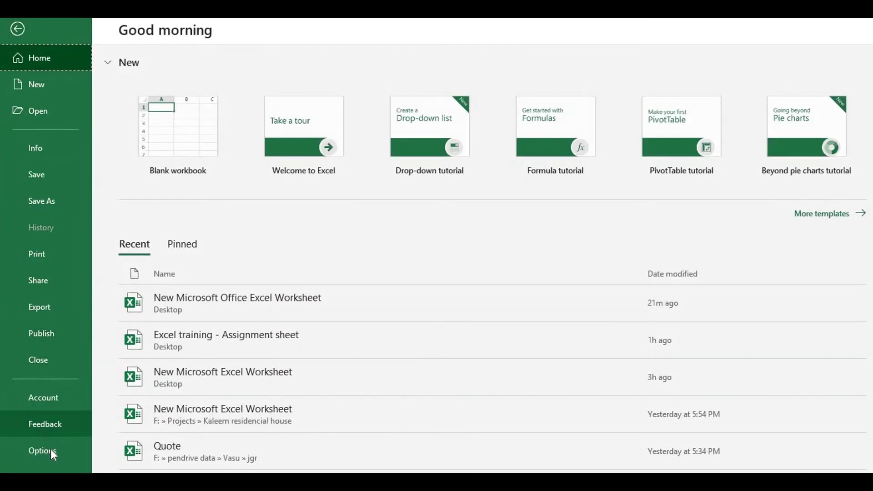
pyautogui.press('Escape')
pyautogui.scroll(-1, 409, 261)
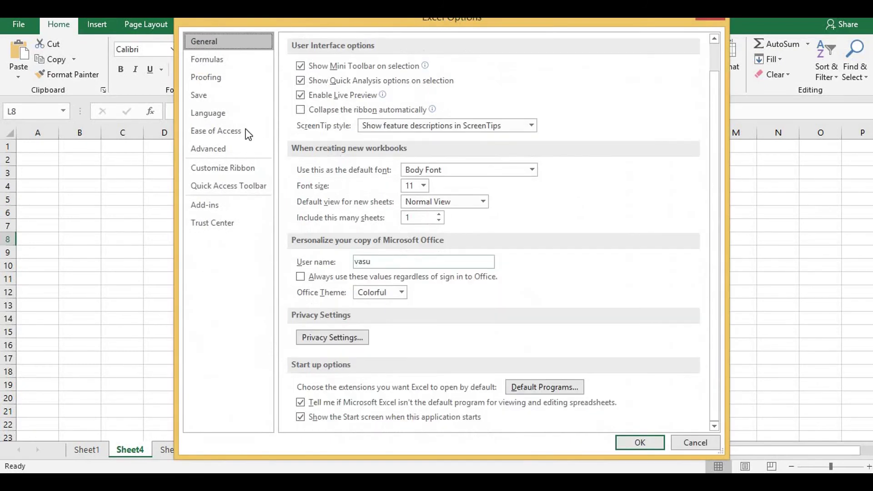
pyautogui.click(216, 147)
pyautogui.scroll(-5, 504, 238)
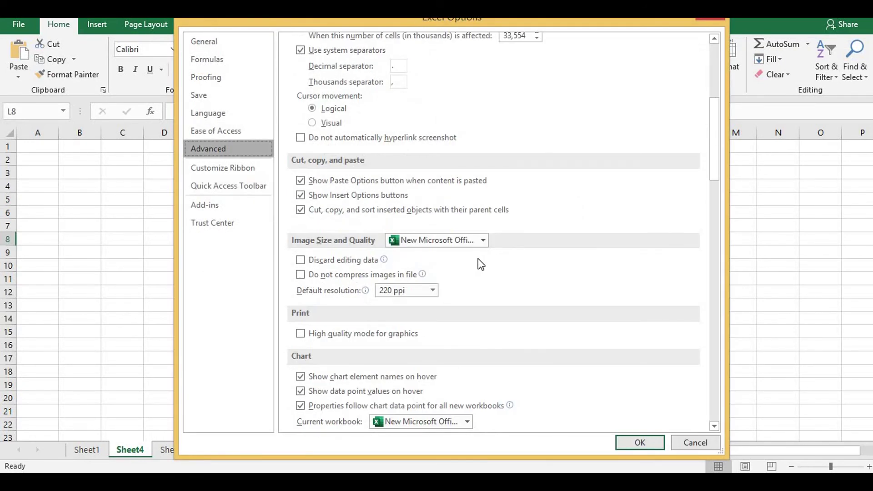
pyautogui.scroll(-5, 478, 258)
pyautogui.scroll(-1, 455, 266)
pyautogui.scroll(-4, 436, 270)
pyautogui.scroll(-1, 430, 279)
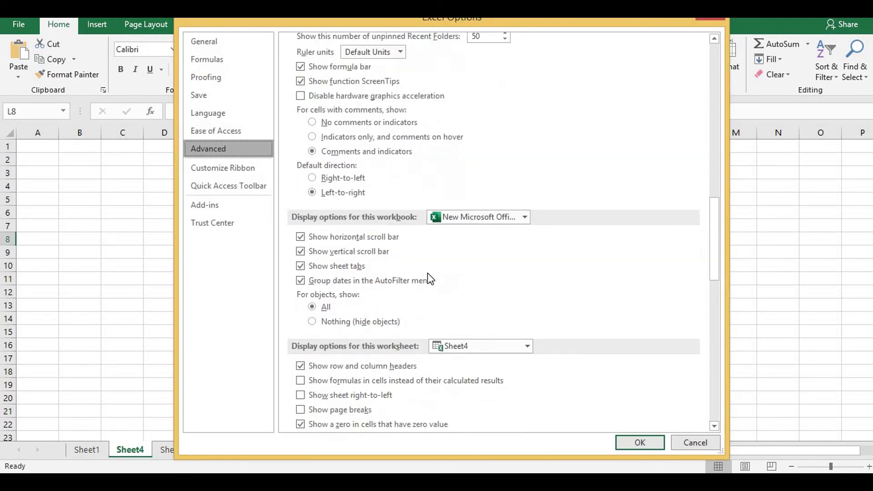
pyautogui.scroll(-4, 427, 285)
pyautogui.scroll(-3, 425, 293)
pyautogui.scroll(-4, 409, 227)
pyautogui.scroll(-1, 409, 273)
pyautogui.scroll(-1, 412, 311)
pyautogui.click(495, 358)
# - Enter three sample first names followed by x, y, z as a new list, add it, and close
pyautogui.click(672, 196)
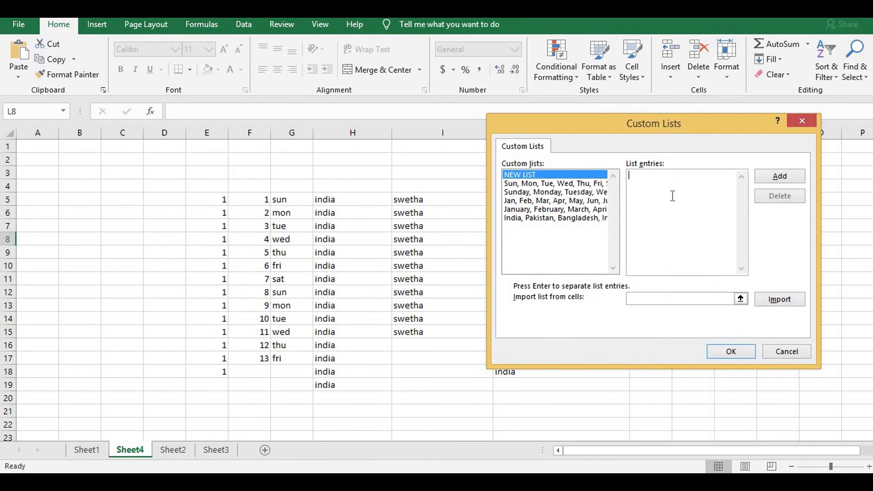
pyautogui.write('sweth')
pyautogui.write('a,')
pyautogui.press('BackSpace')
pyautogui.write('n,vasu,prad')
pyautogui.press('BackSpace')
pyautogui.press('BackSpace')
pyautogui.press('BackSpace')
pyautogui.press('BackSpace')
pyautogui.write('x')
pyautogui.write(',y,z')
pyautogui.click(776, 175)
pyautogui.click(723, 352)
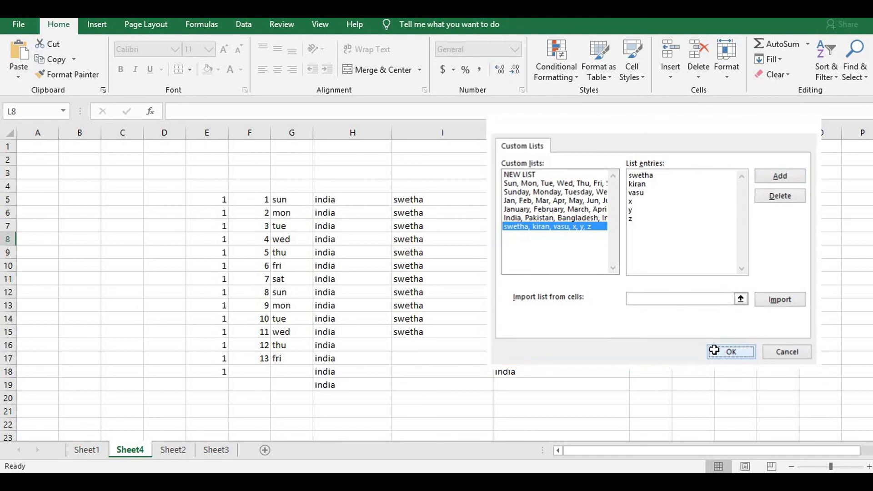
# - Close Excel Options, enter the list's first name in K4, and fill through z at K9
pyautogui.click(640, 441)
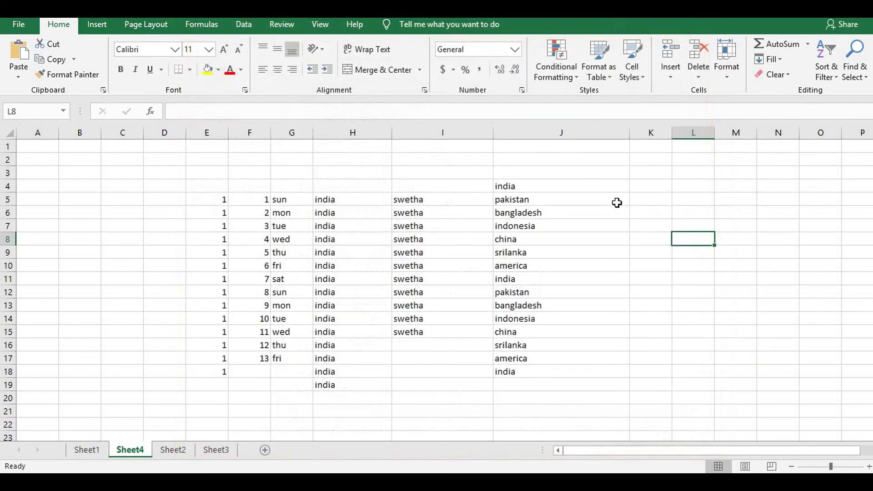
pyautogui.click(653, 189)
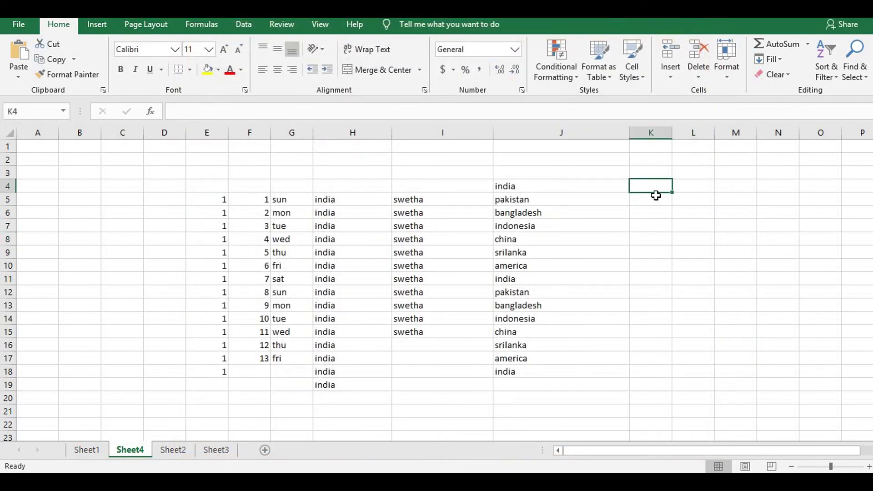
pyautogui.write('swetha')
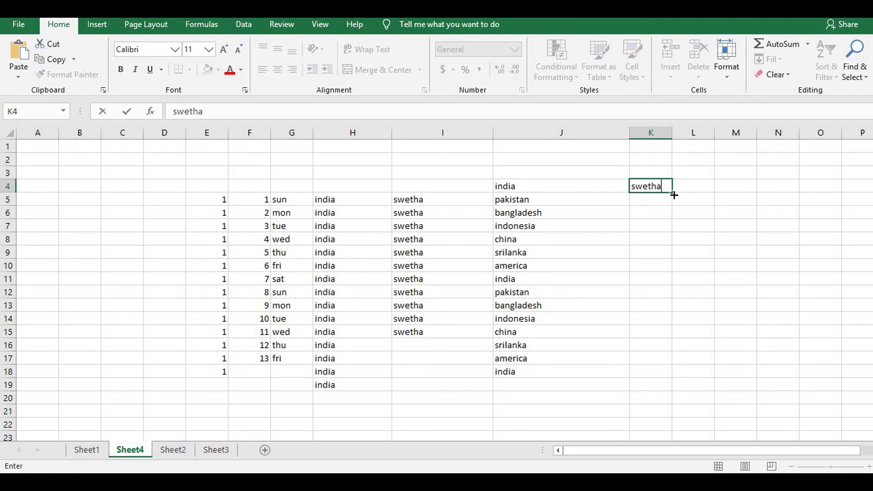
pyautogui.moveTo(674, 191); pyautogui.dragTo(674, 255)
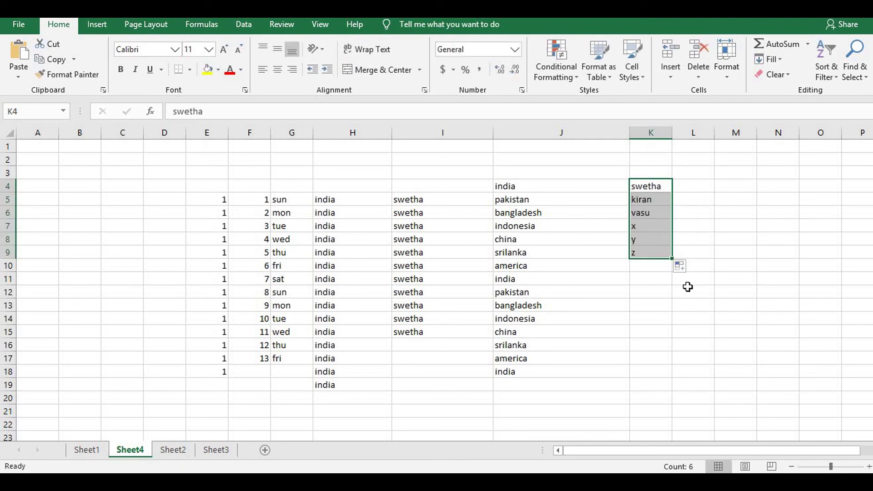